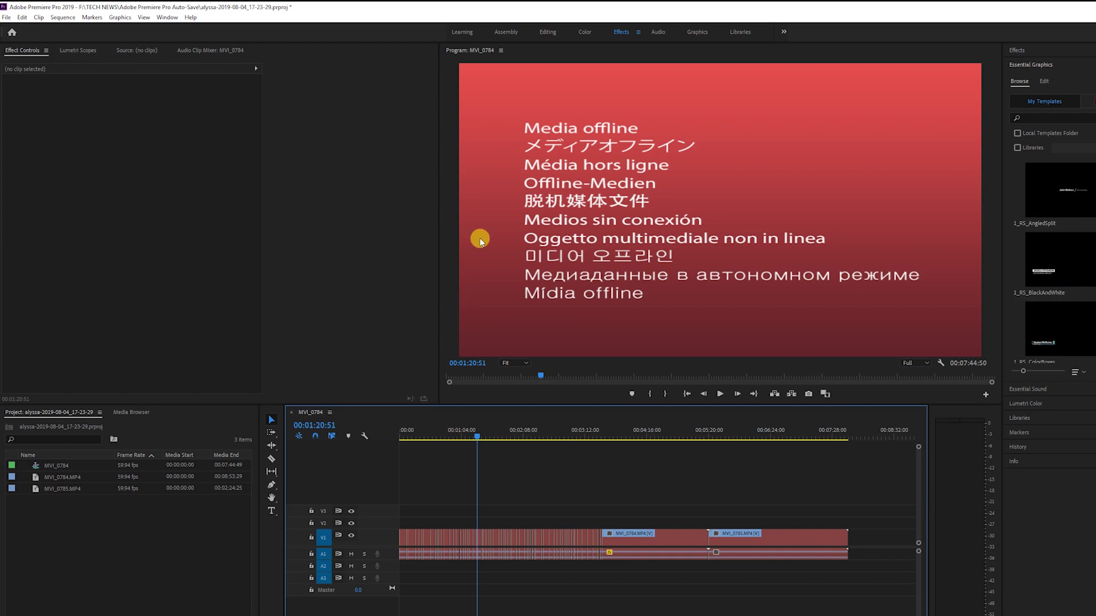
# - Play the sequence from the start, then start a preview render and cancel it partway
pyautogui.moveTo(479, 436); pyautogui.dragTo(451, 454)
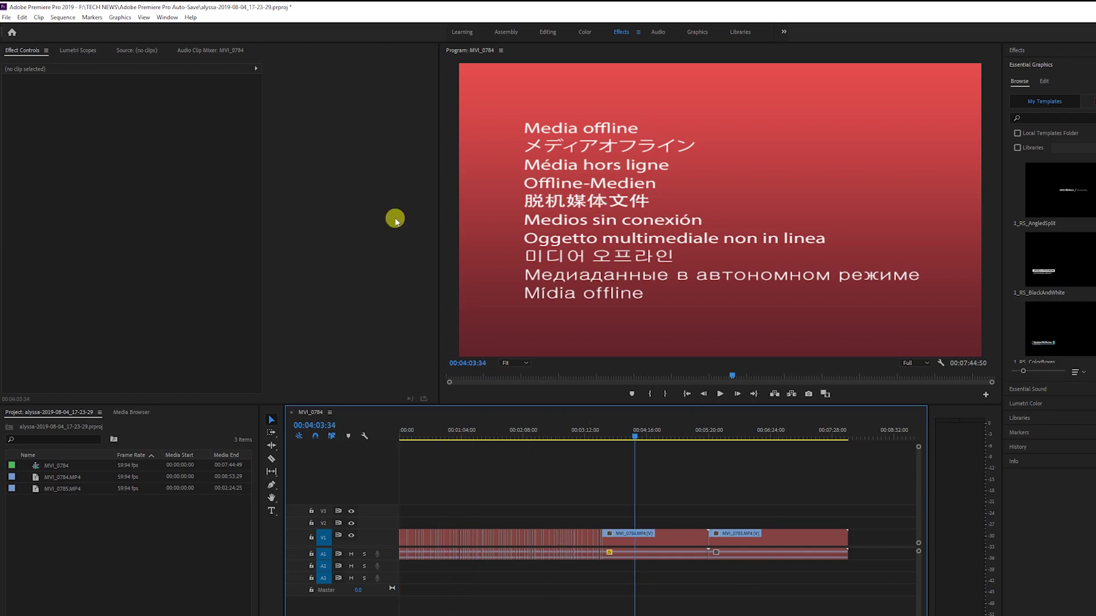
pyautogui.press('Home')
pyautogui.press('space')
pyautogui.click(721, 394)
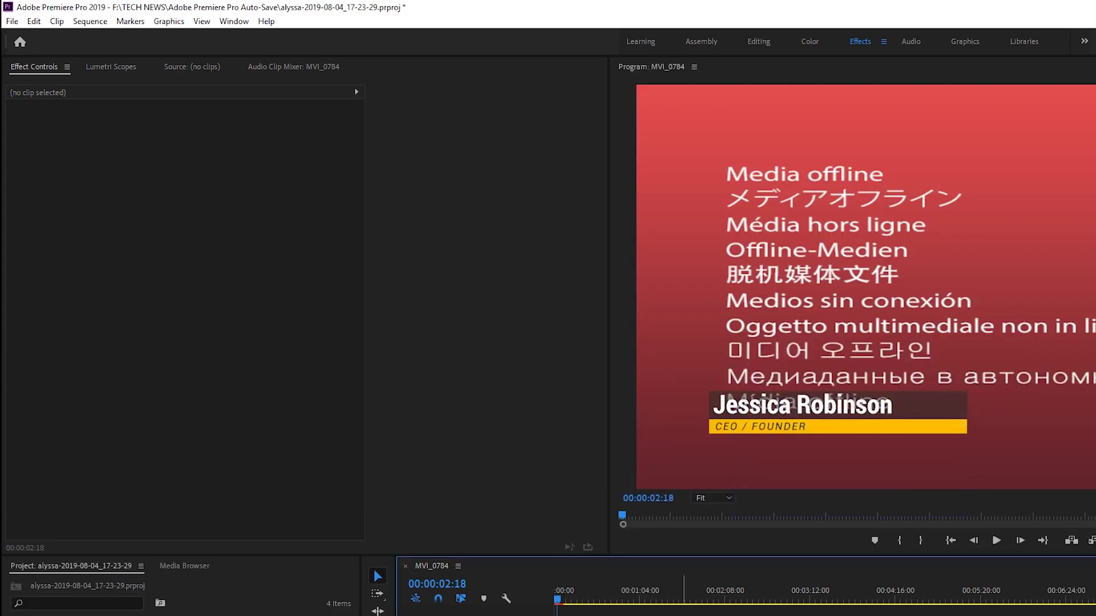
pyautogui.press('Return')
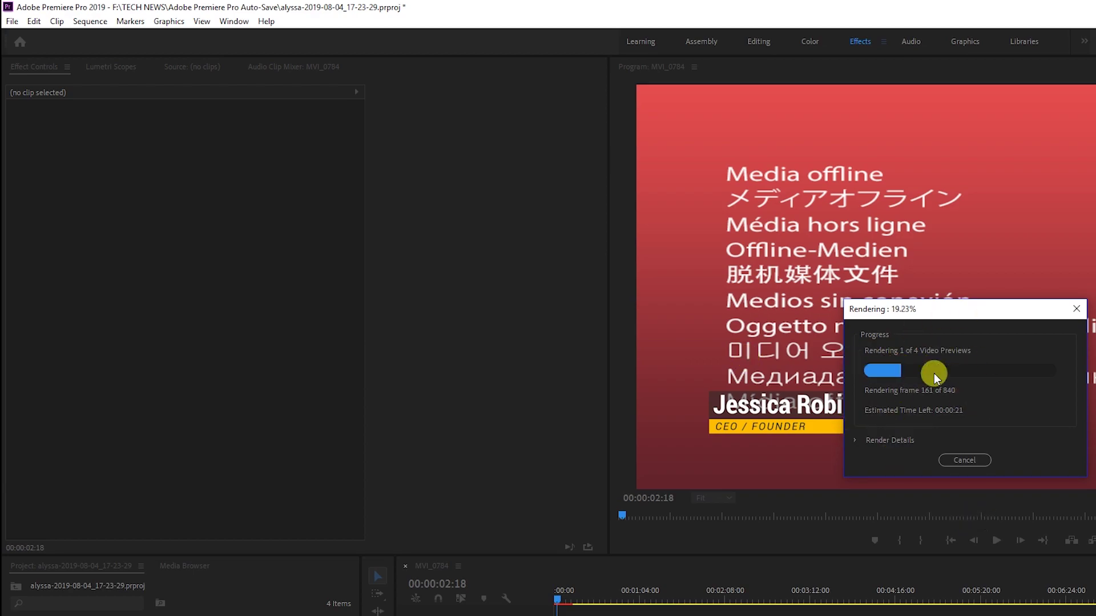
pyautogui.click(971, 460)
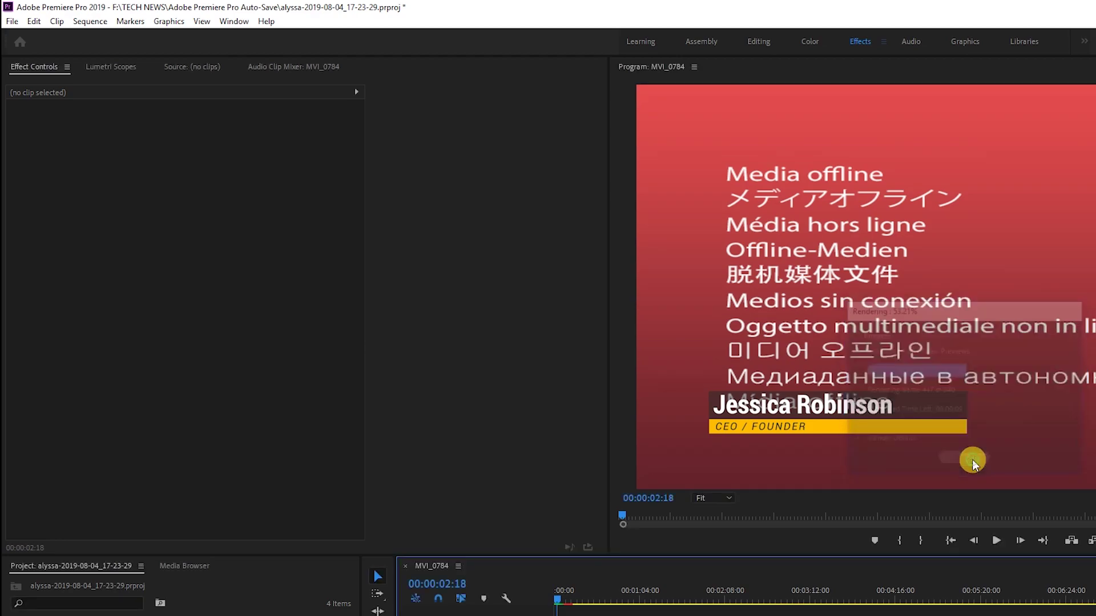
# - In Project Settings > General, change the Renderer to Mercury Playback Engine Software Only
pyautogui.click(12, 21)
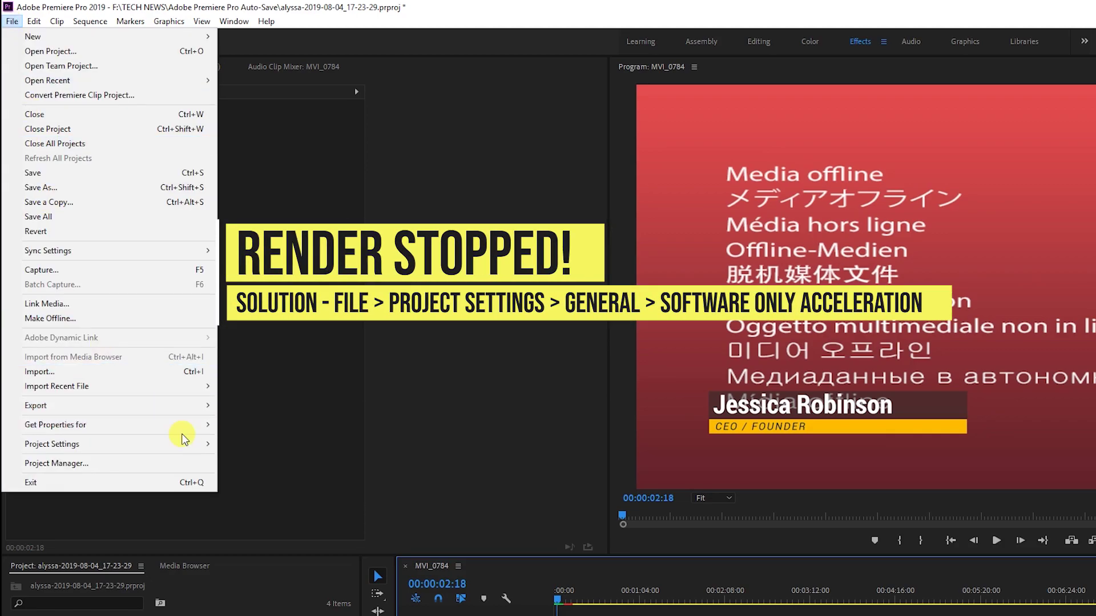
pyautogui.moveTo(183, 444)
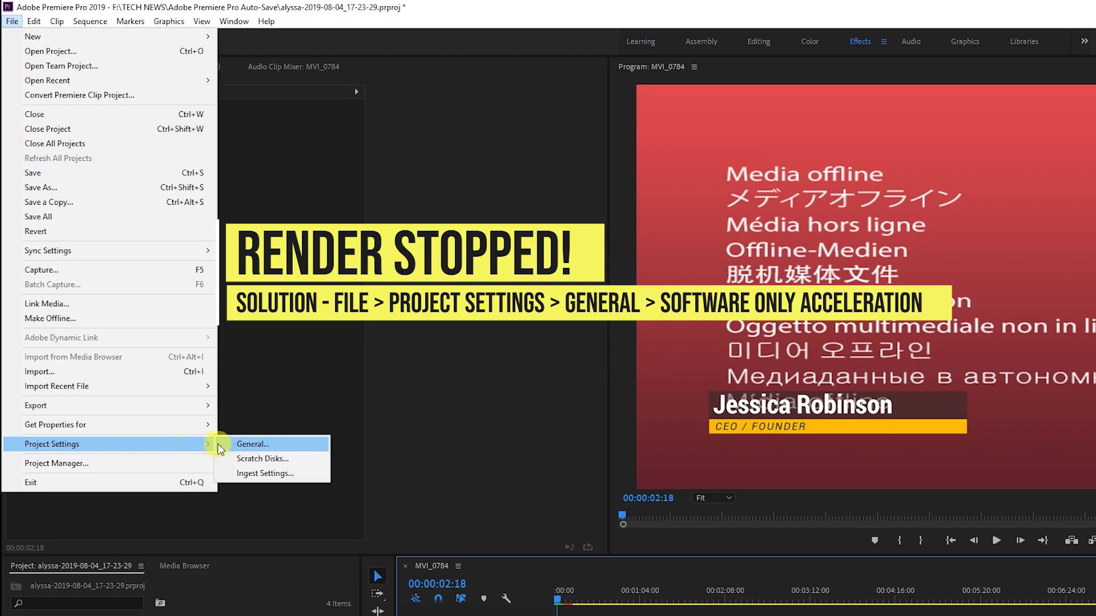
pyautogui.click(237, 447)
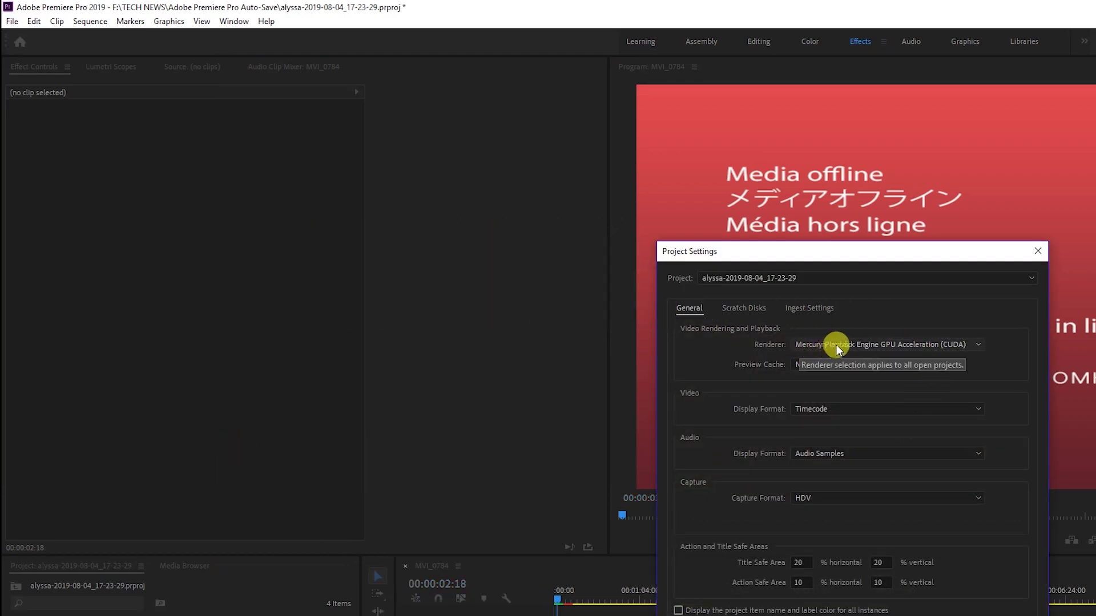
pyautogui.click(898, 345)
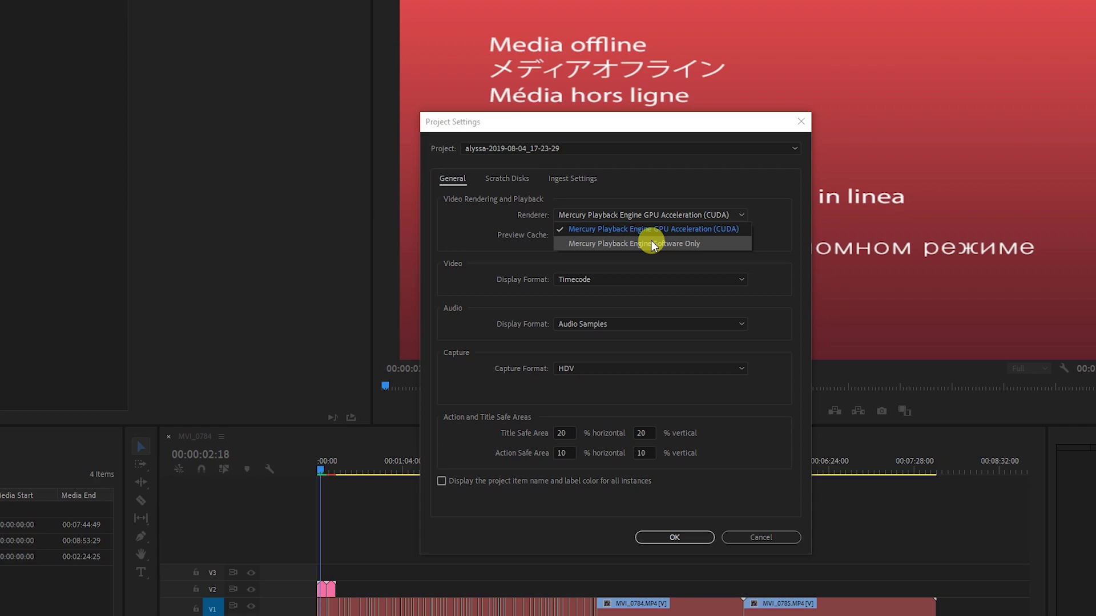
pyautogui.click(794, 530)
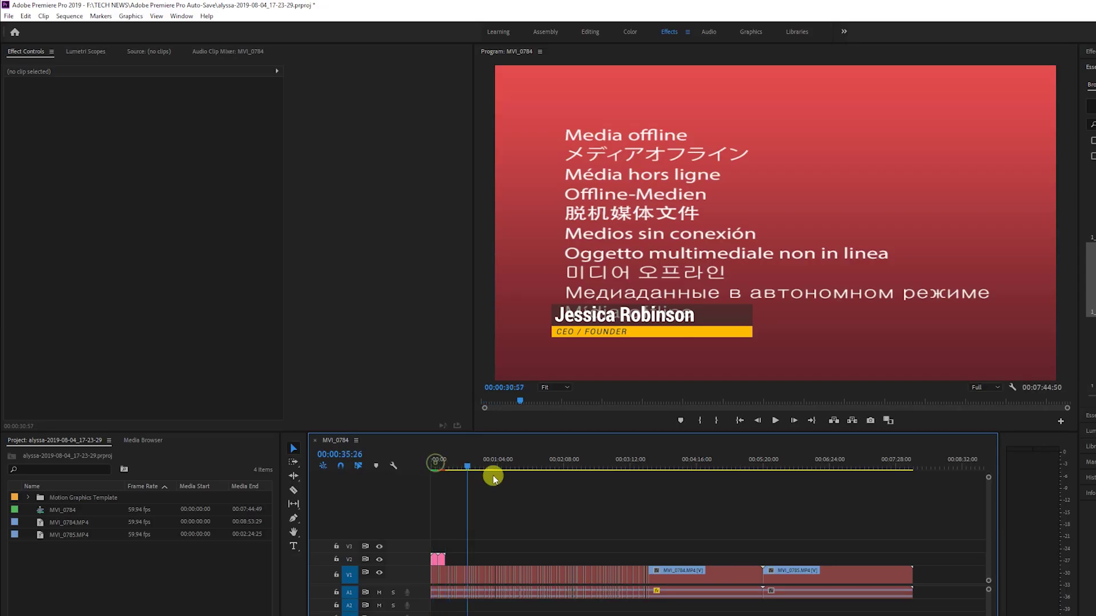
# - Set the playhead to 00:04:55:58, open Export Settings for MVI_0784.mp4, then cancel without exporting
pyautogui.click(762, 498)
pyautogui.moveTo(764, 499); pyautogui.dragTo(741, 489)
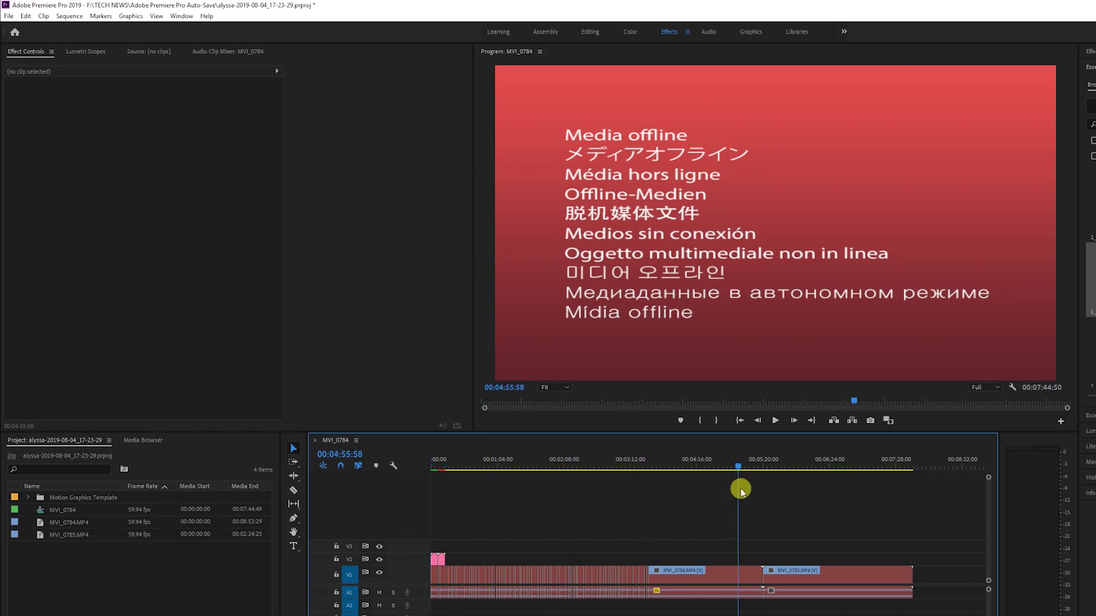
pyautogui.click(8, 16)
pyautogui.click(188, 222)
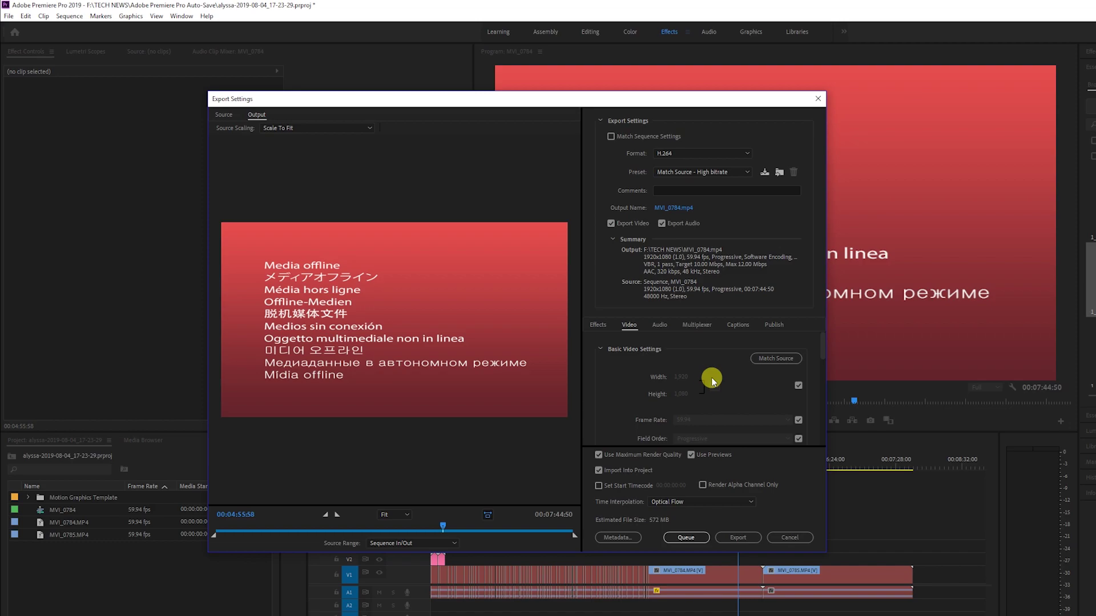
pyautogui.click(674, 208)
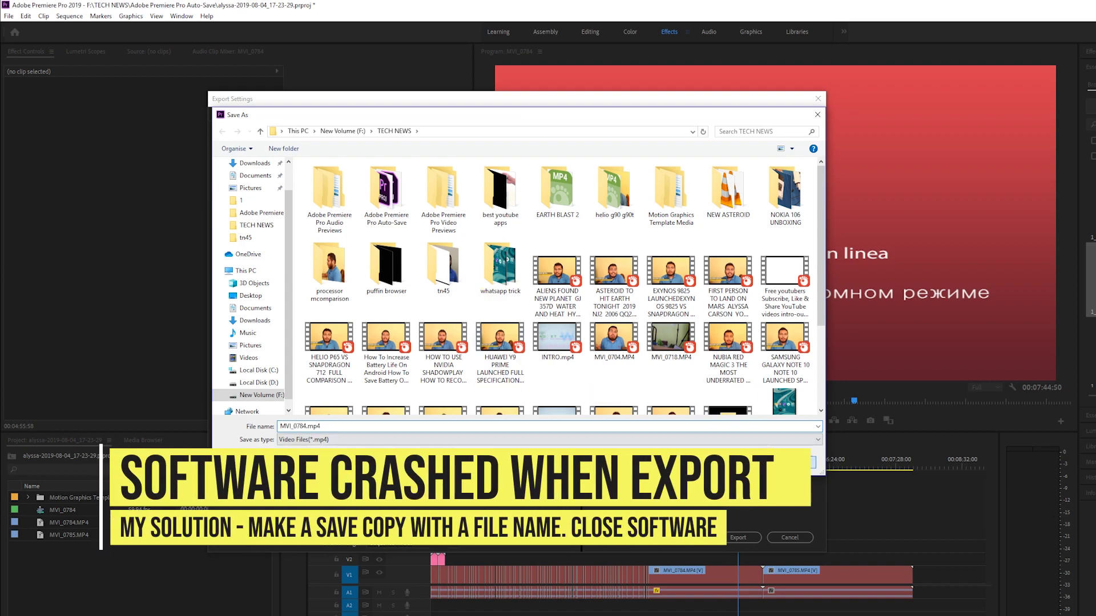
pyautogui.click(799, 463)
pyautogui.click(799, 538)
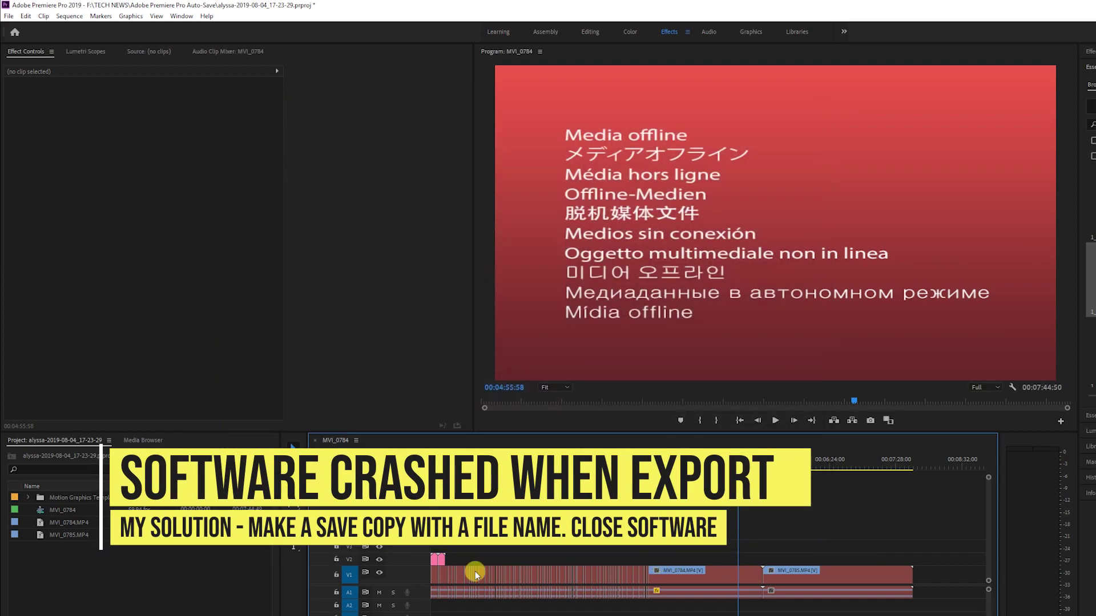
pyautogui.click(8, 16)
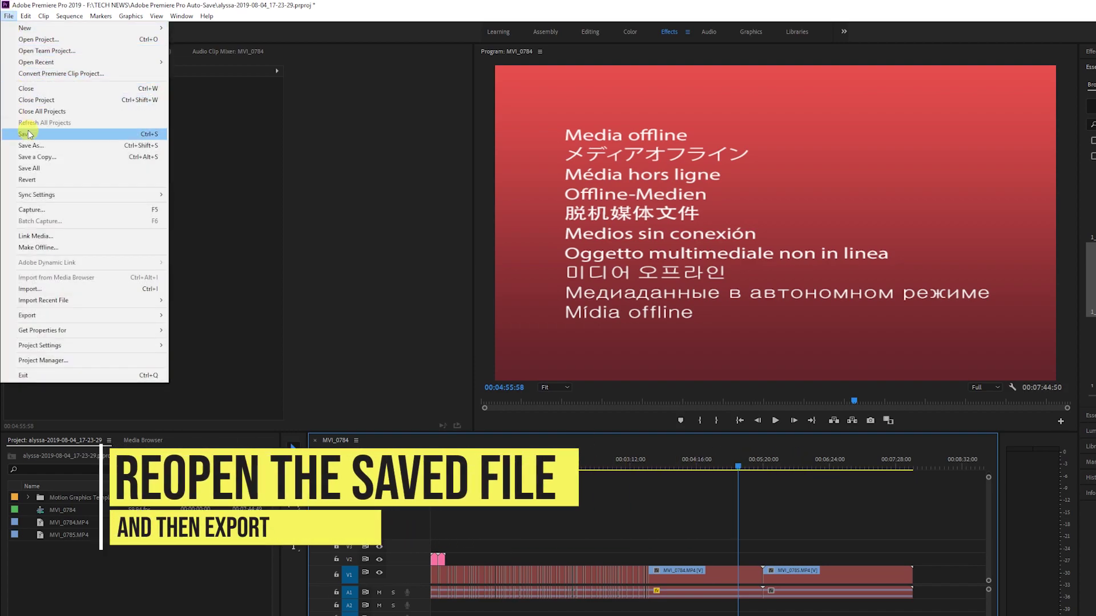
# - Save the project, then save a copy named ggg.prproj in the Auto-Save folder
pyautogui.click(24, 134)
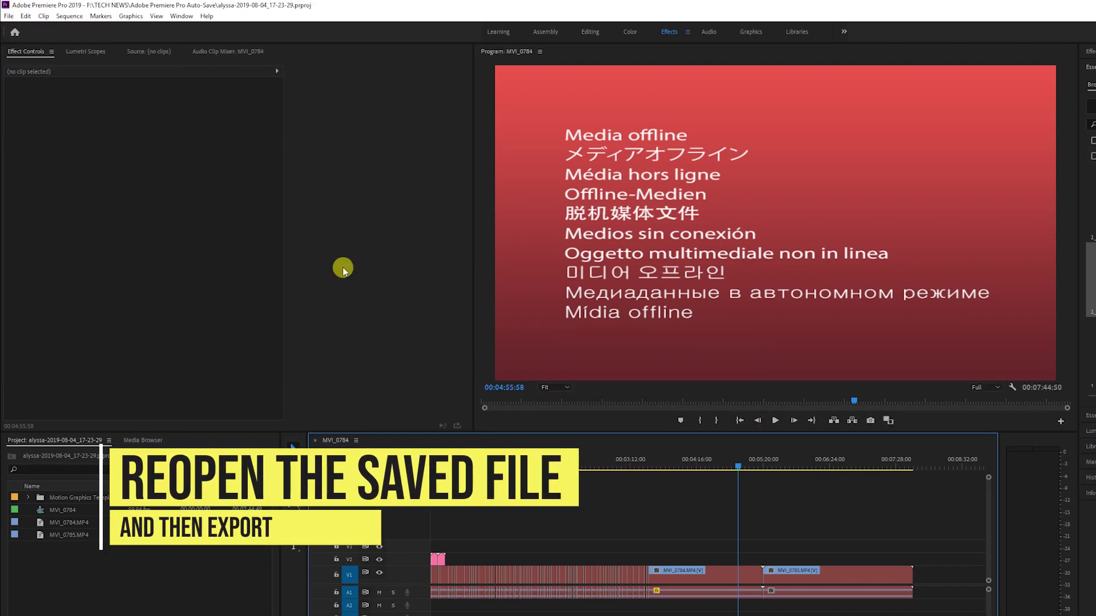
pyautogui.click(8, 16)
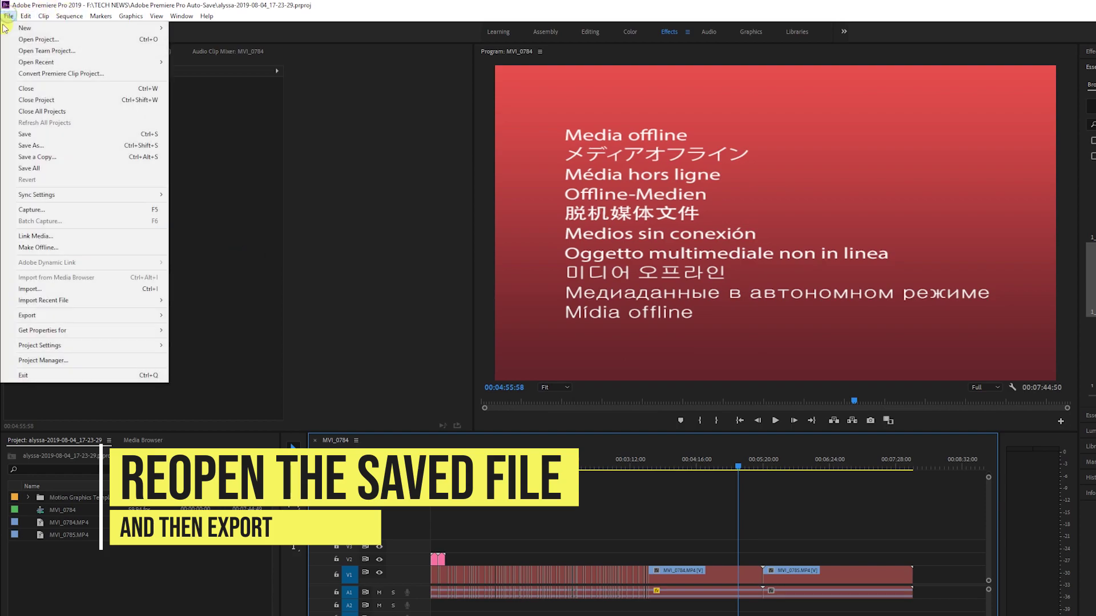
pyautogui.click(65, 147)
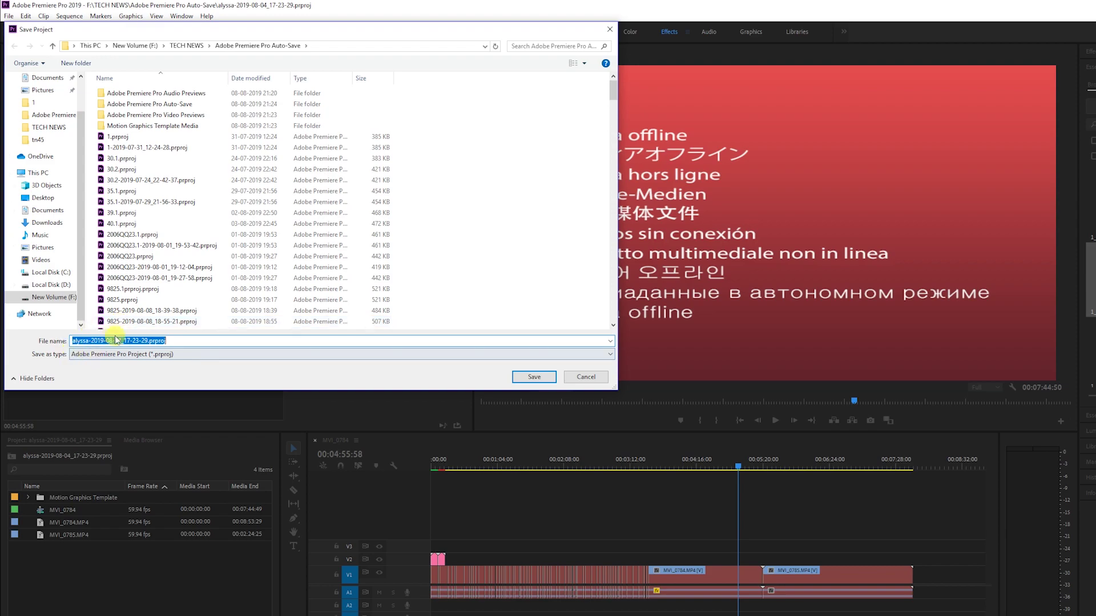
pyautogui.write('ggg')
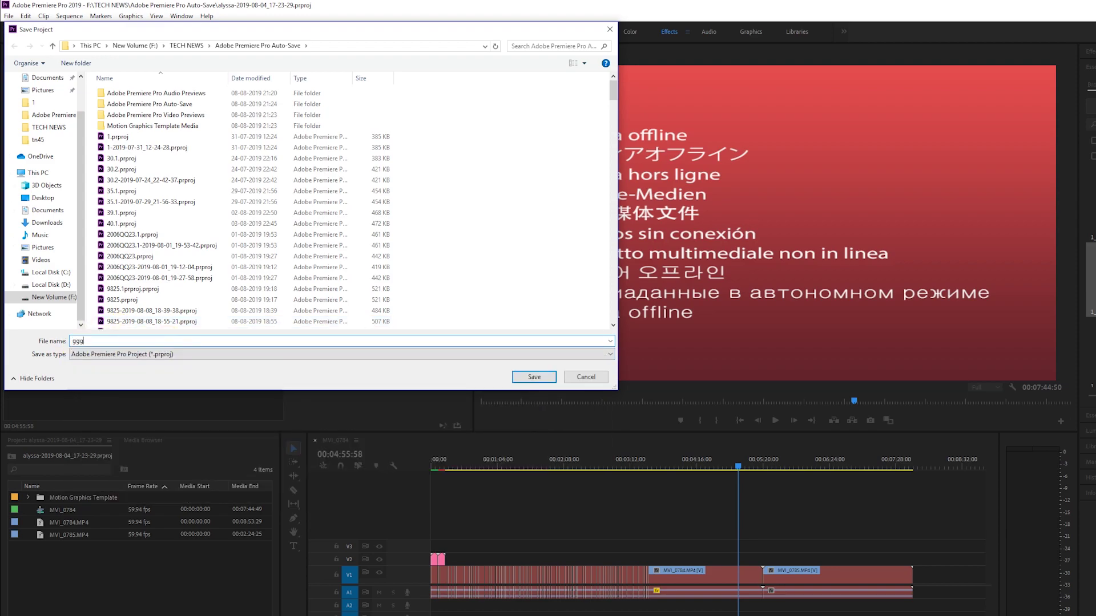
pyautogui.click(534, 377)
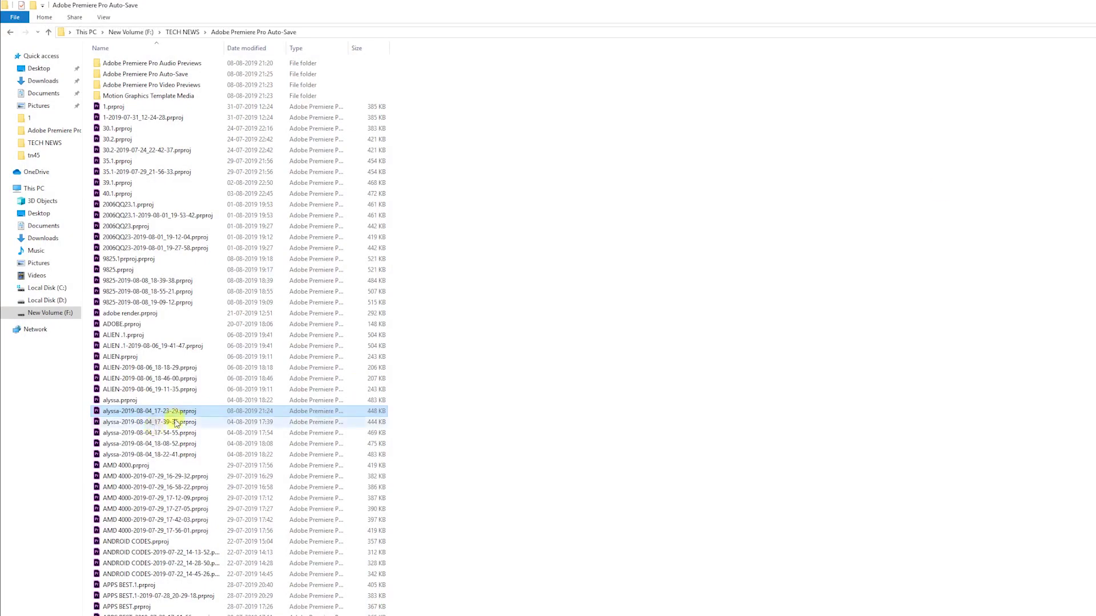
# - Search the Auto-Save folder for ggg and open the first ggg.prproj result
pyautogui.write('ggg')
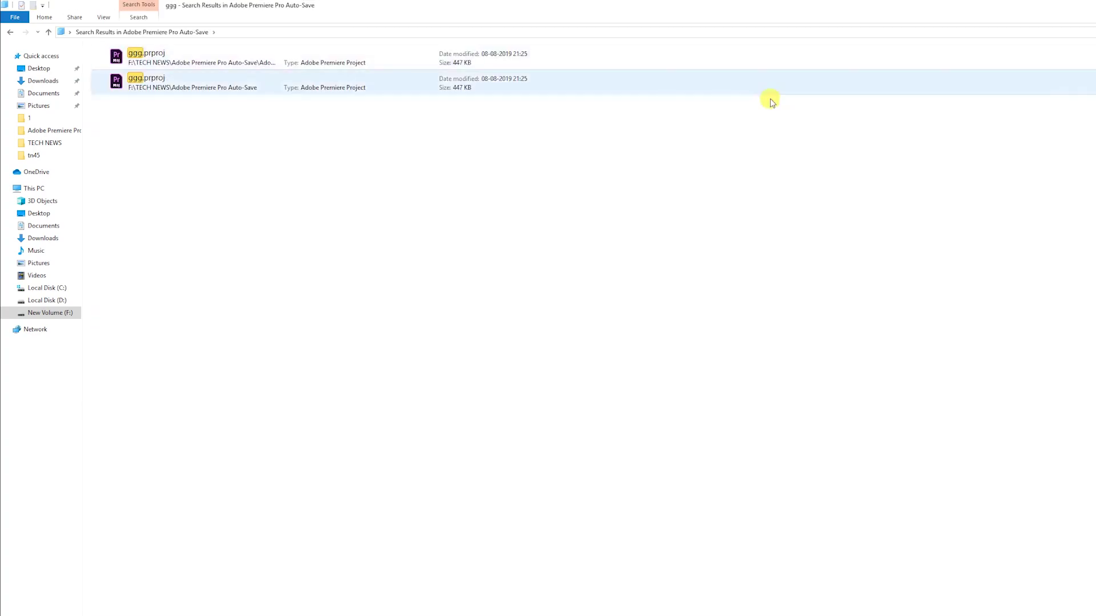
pyautogui.doubleClick(202, 57)
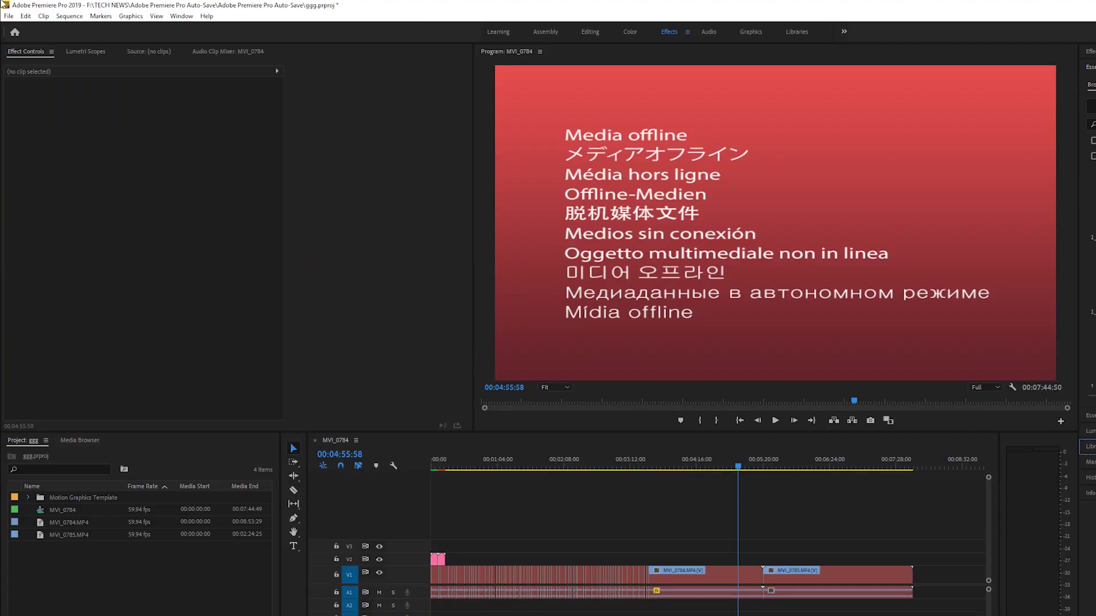
# - Start a File > Export > Media export of the MVI_0784 sequence from the reopened ggg project
pyautogui.click(9, 16)
pyautogui.moveTo(131, 313)
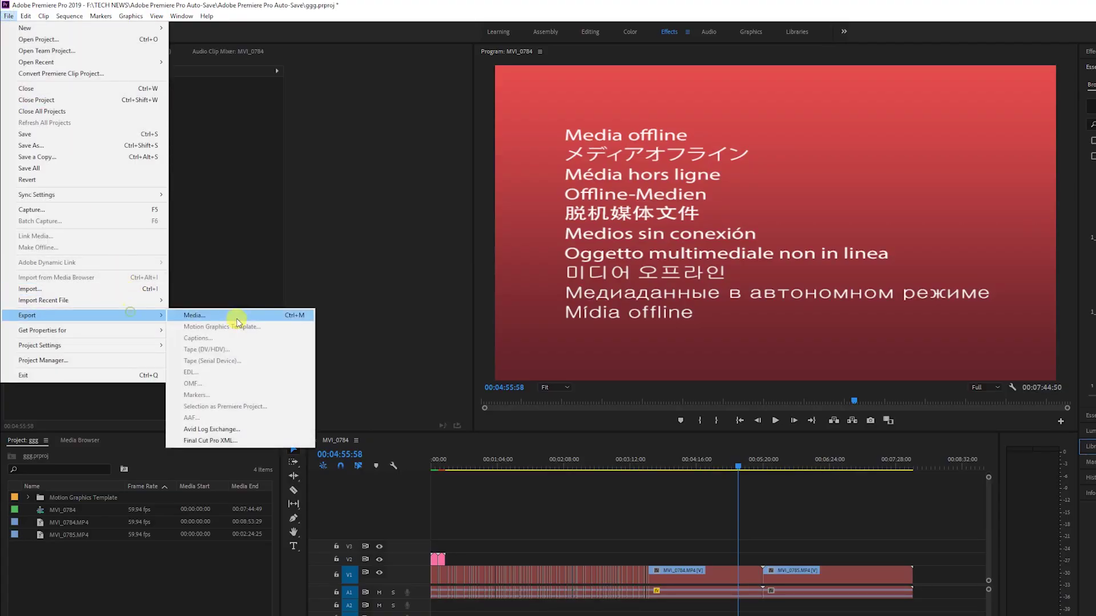
pyautogui.click(237, 315)
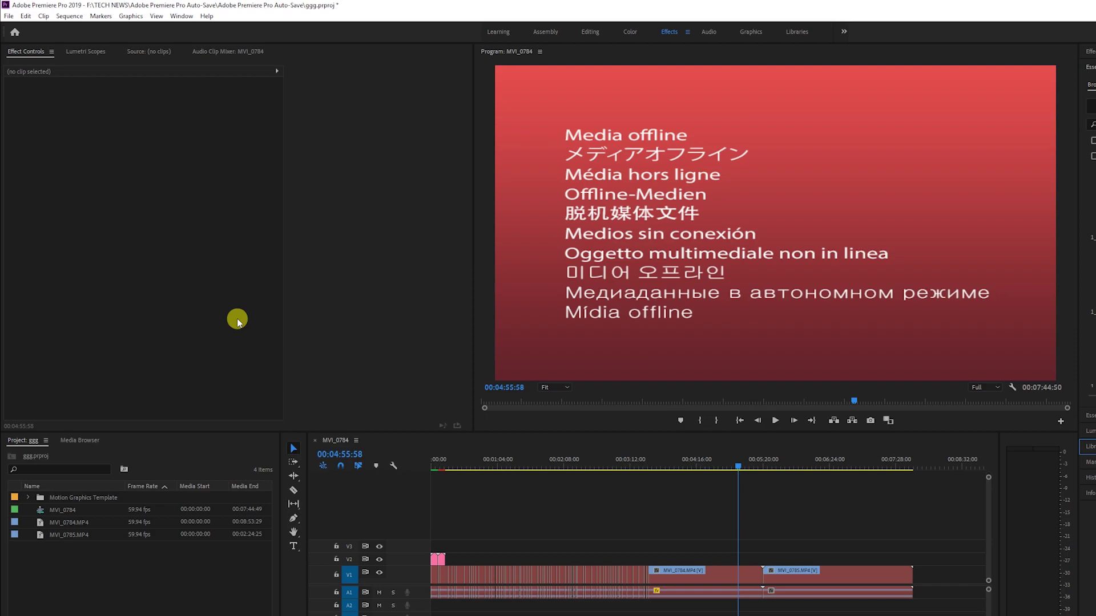